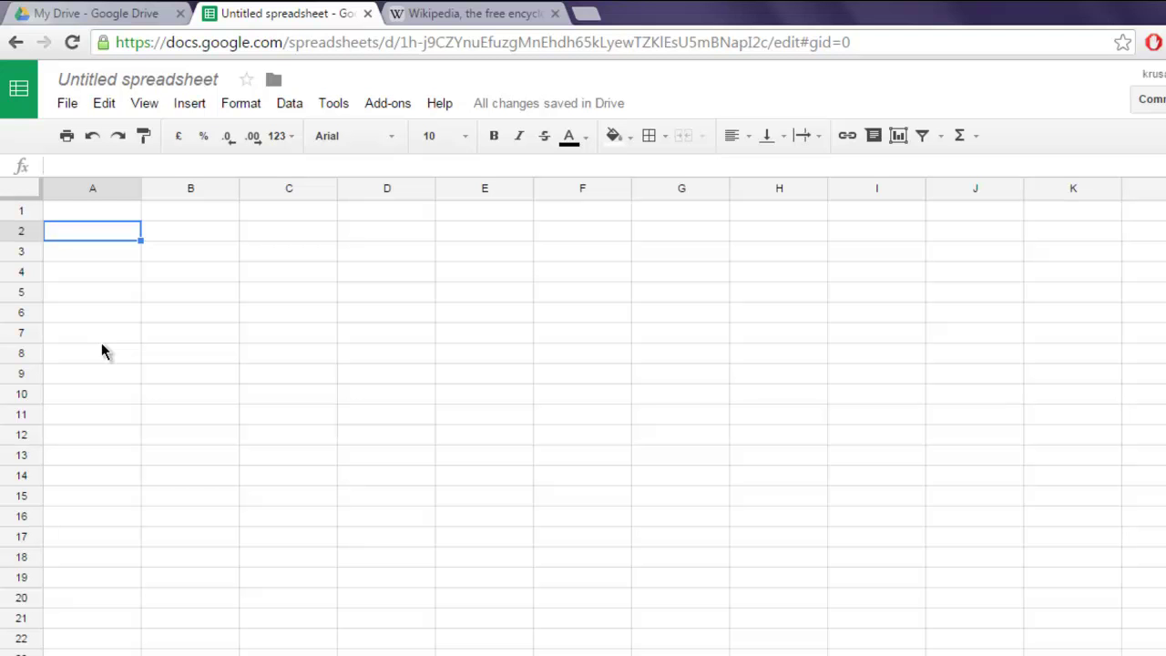
Switch to the Wikipedia main page and copy the image address of the featured article's portrait
left_click(491, 16)
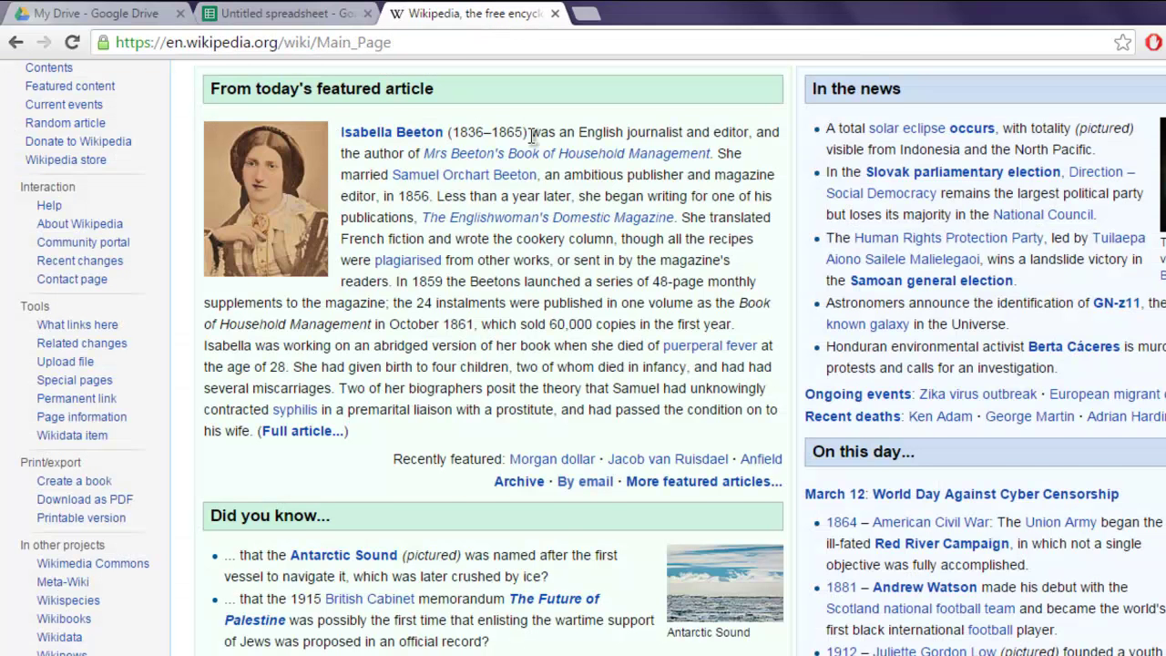
scroll(650, 221, "up", 3)
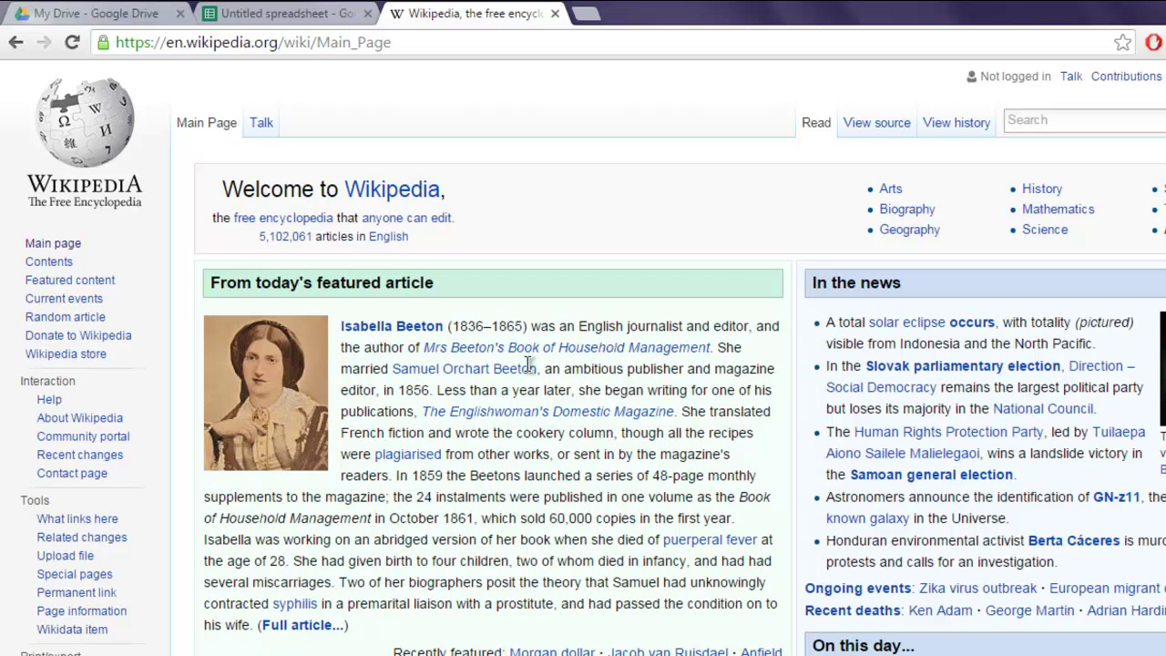
right_click(299, 358)
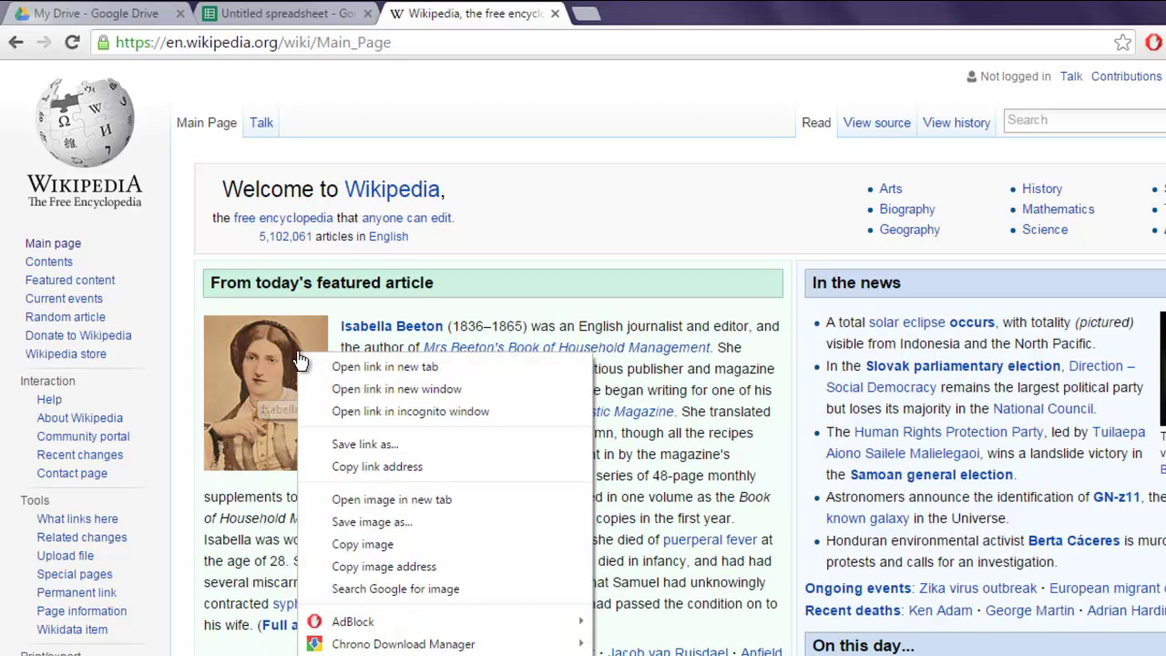
left_click(366, 567)
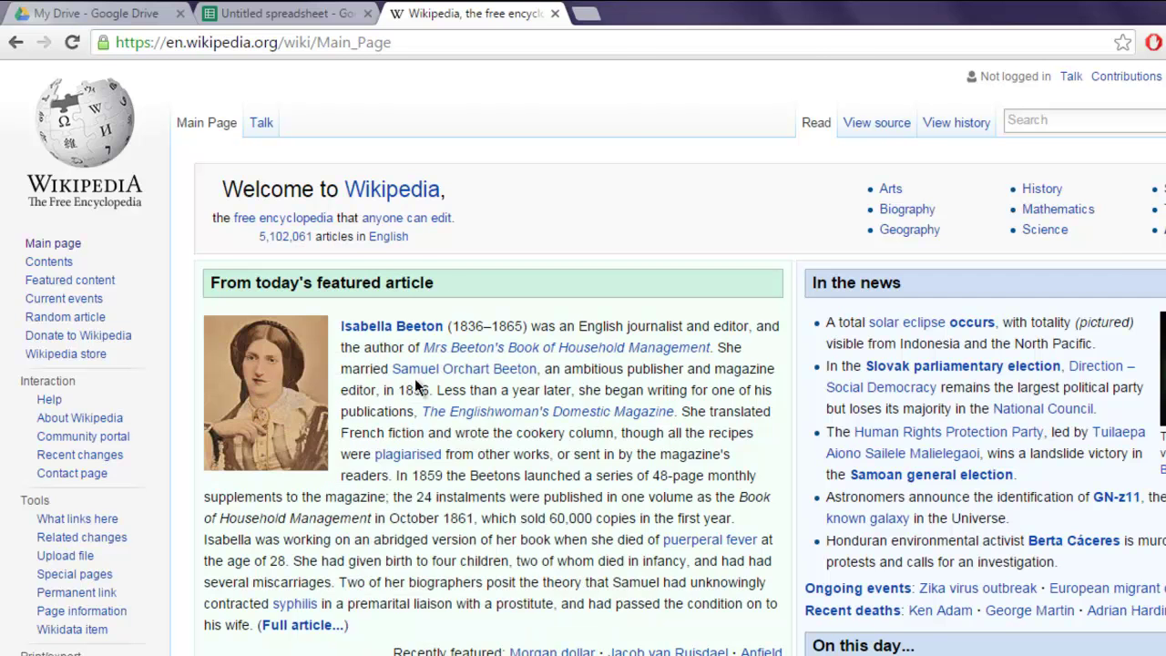
Return to the untitled spreadsheet and start a formula in cell A2
left_click(273, 14)
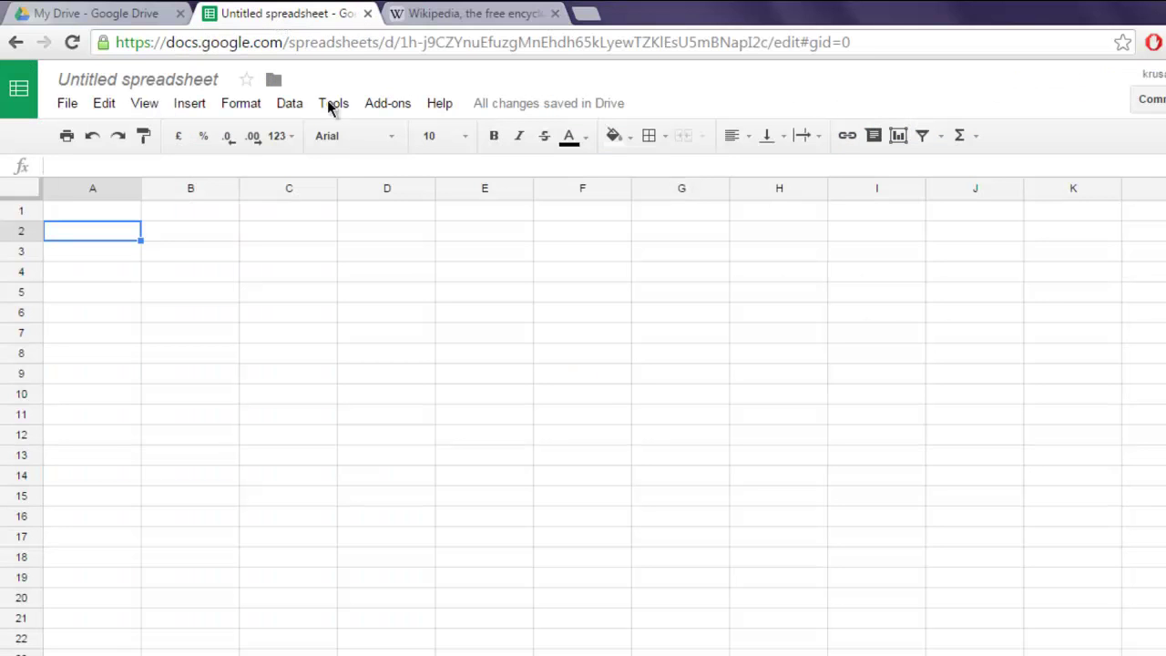
double_click(71, 232)
type("=")
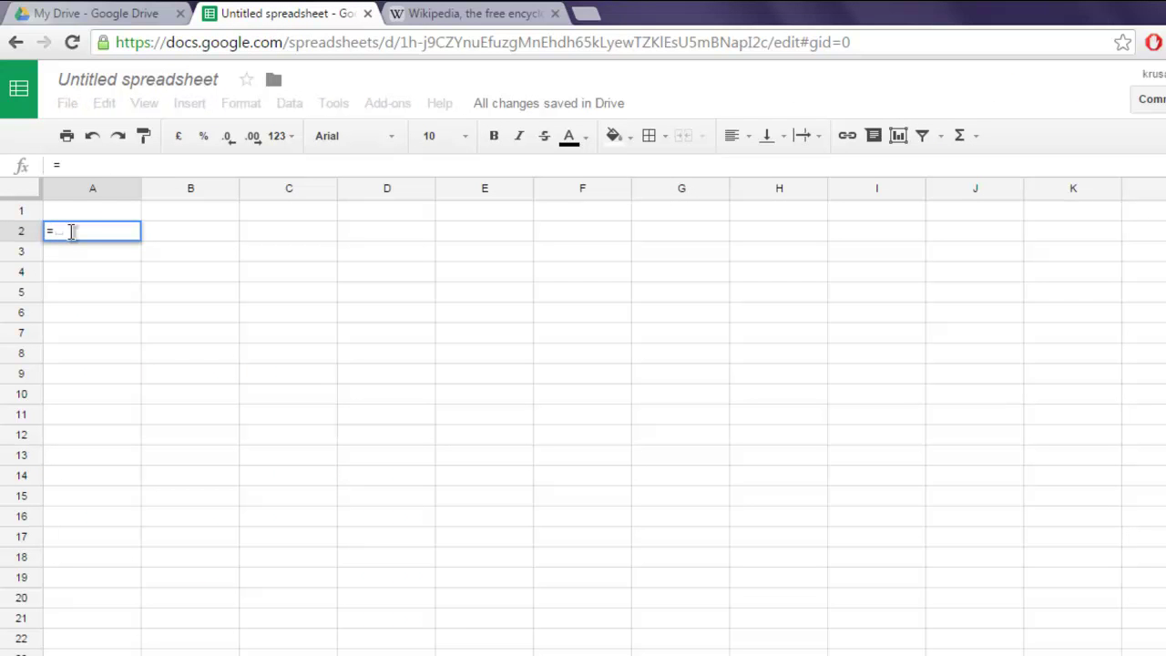
type("a")
key("BackSpace")
type("O,a")
key("BackSpace")
key("BackSpace")
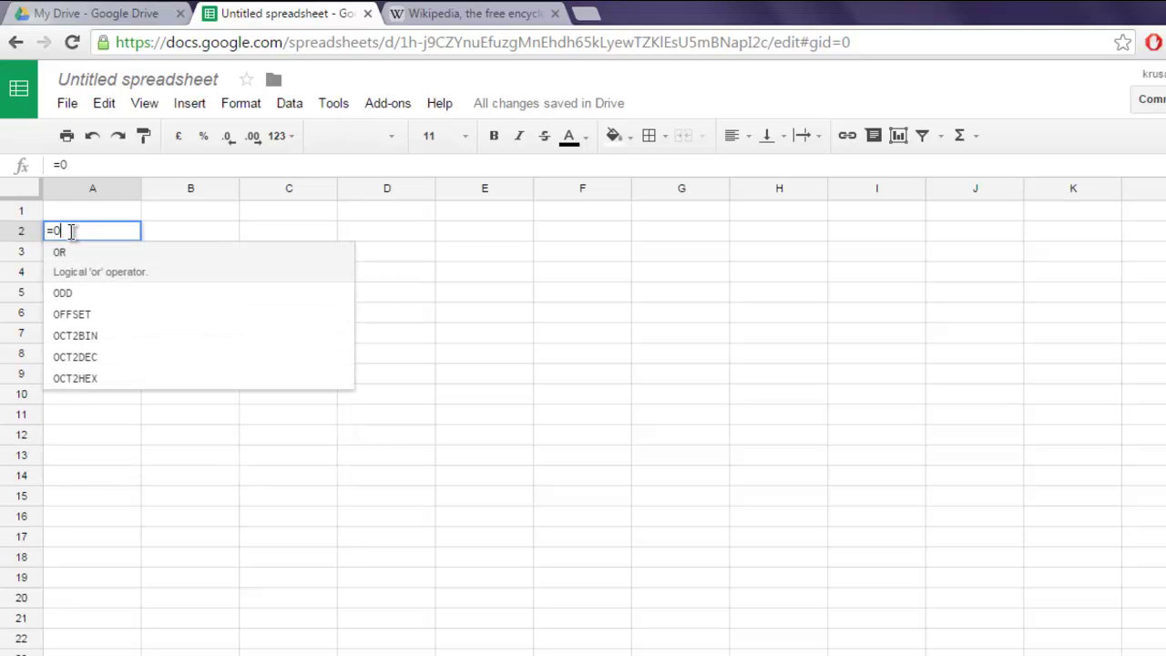
type("I")
key("BackSpace")
key("BackSpace")
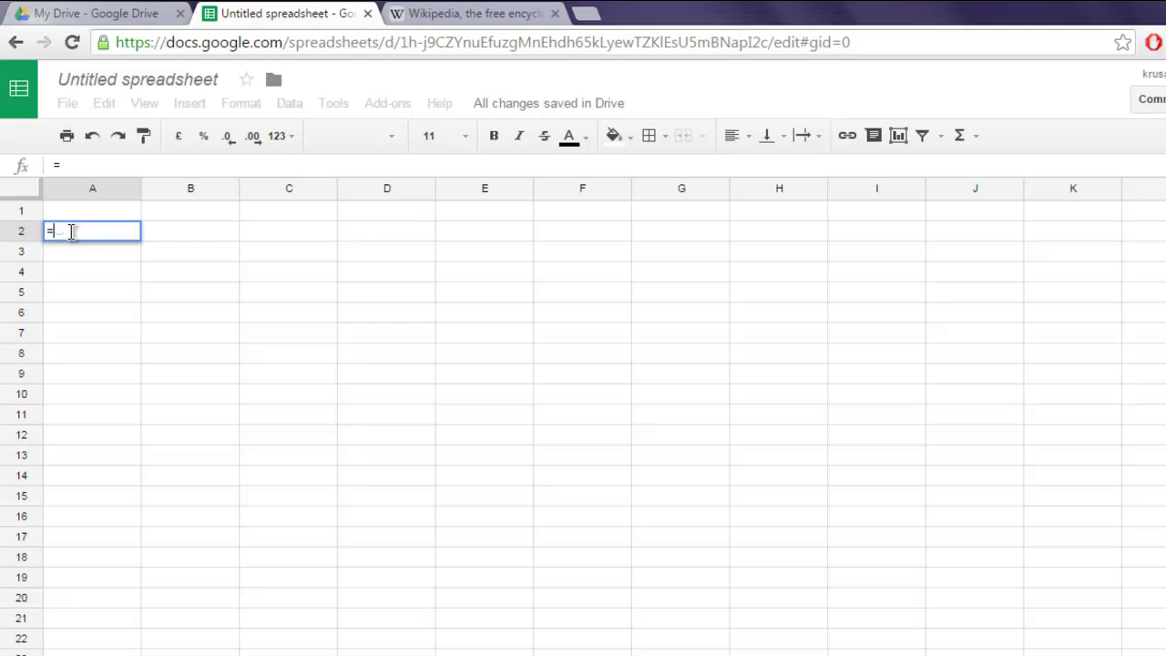
Complete the formula in A2 as an IMAGE function with the copied image address in quotation marks
type("IMAGE")
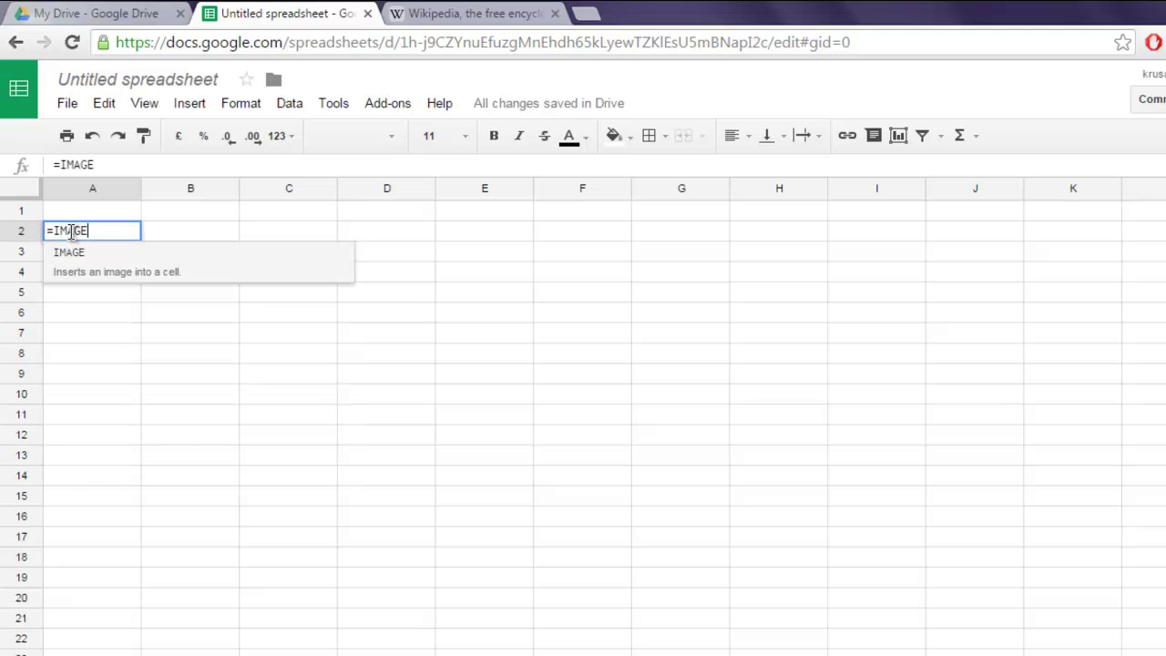
type("(")
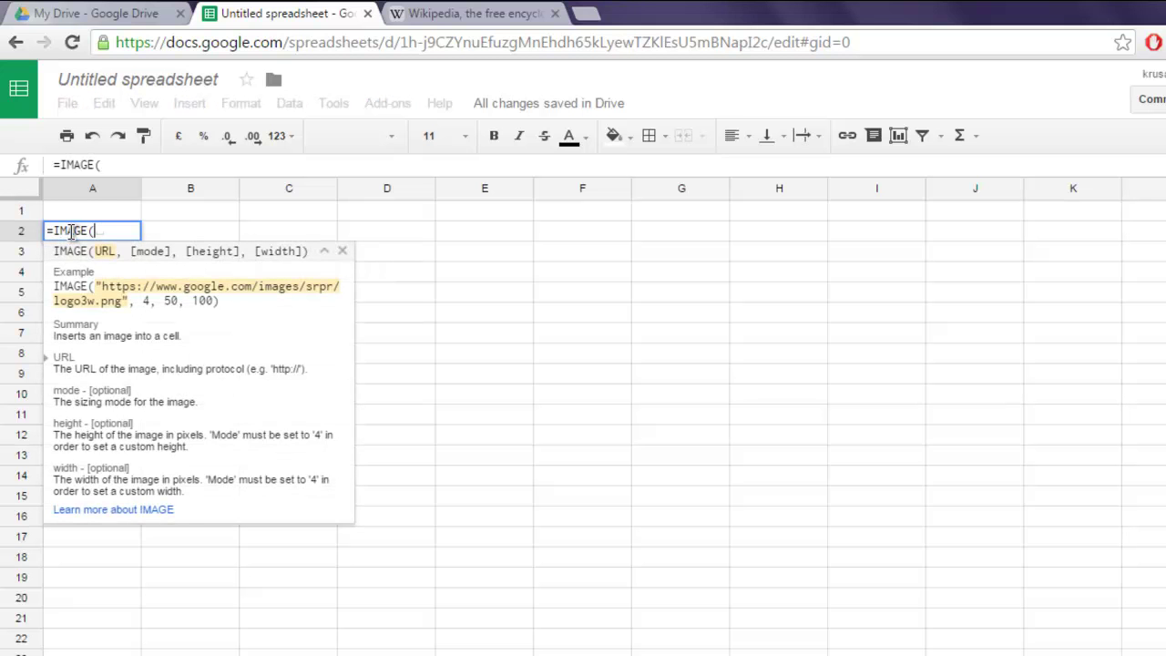
type("\"")
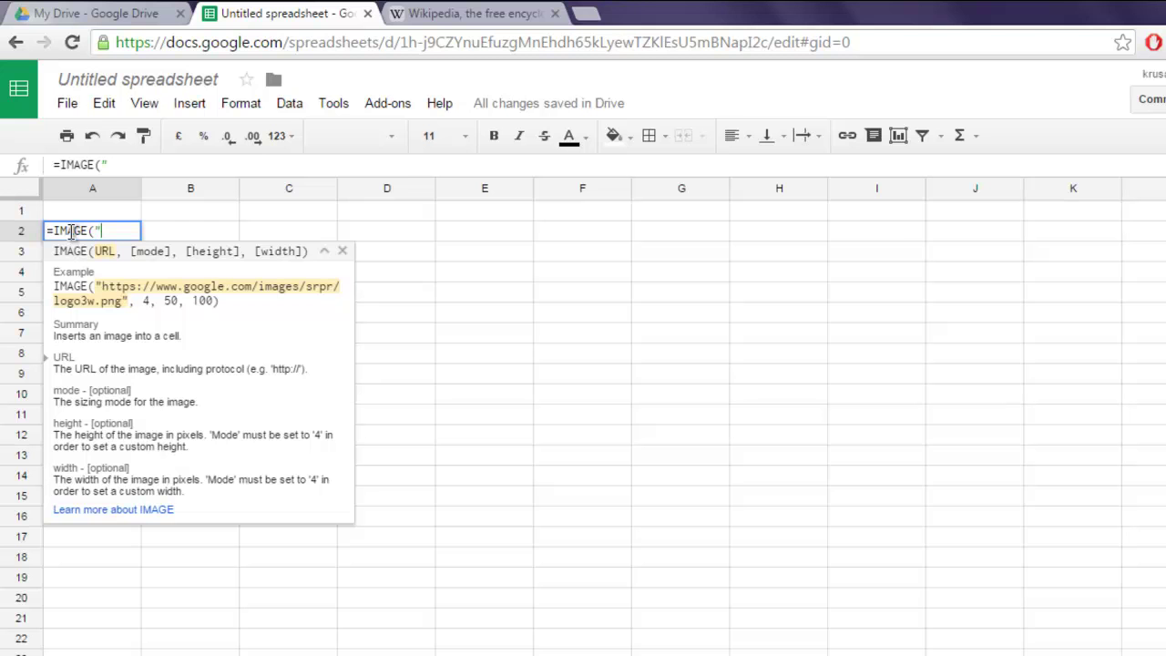
key("ctrl+v")
type("\"")
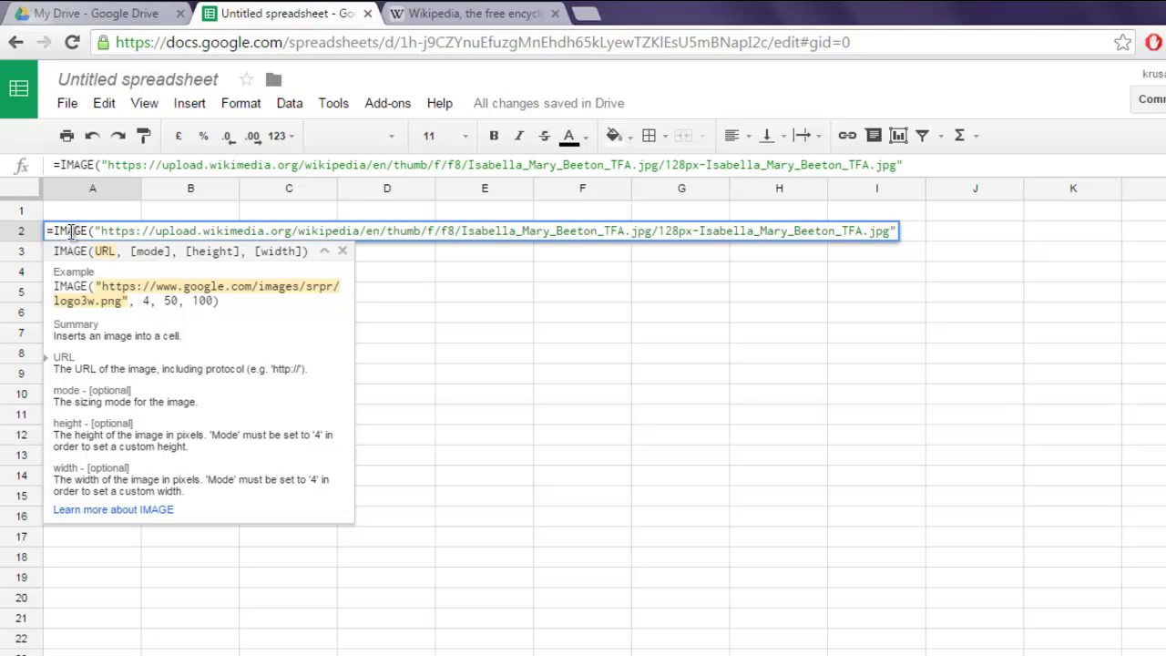
type(")")
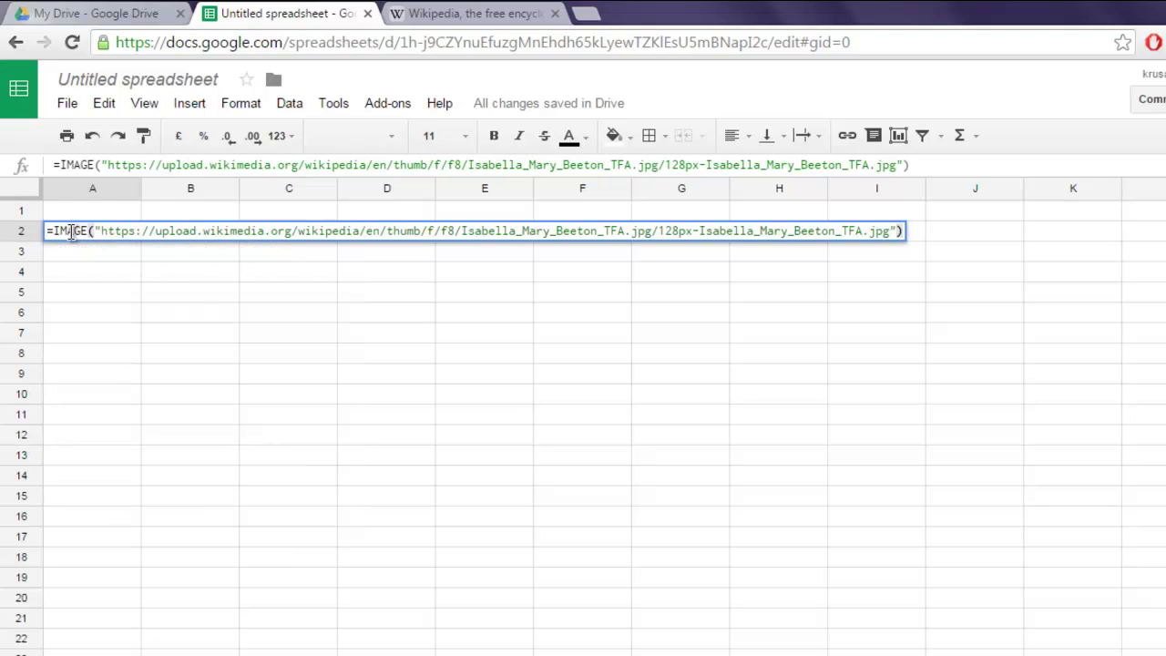
key("Return")
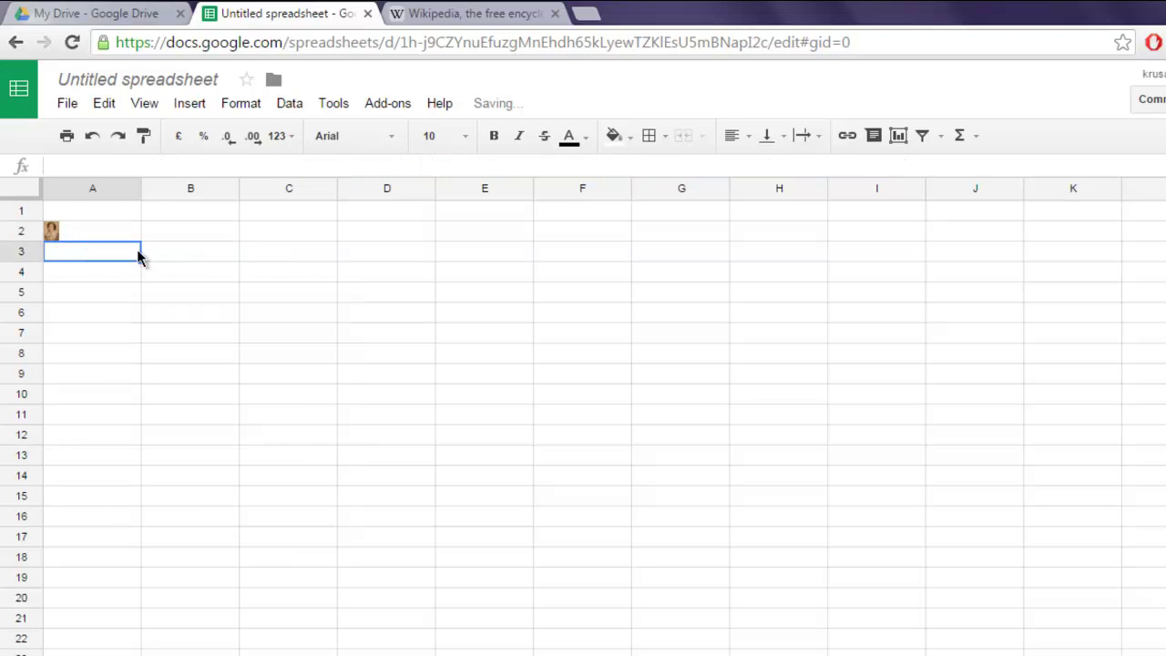
Add sizing mode 3 as the second argument of the IMAGE formula in A2
left_click(55, 233)
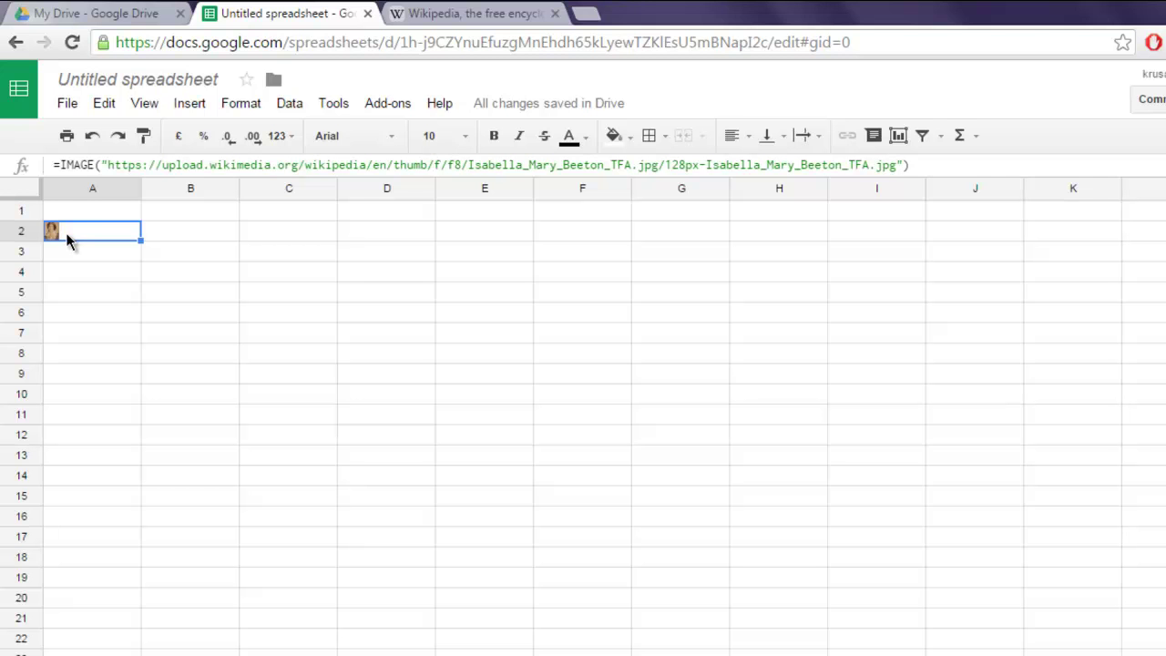
left_click(908, 165)
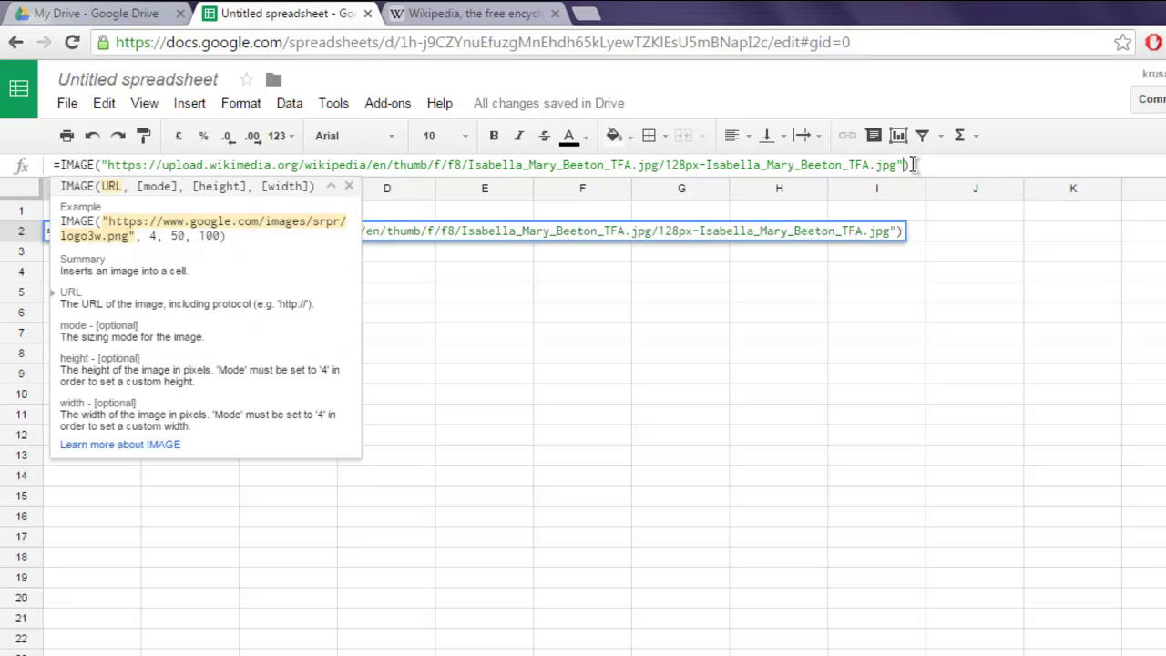
type(",")
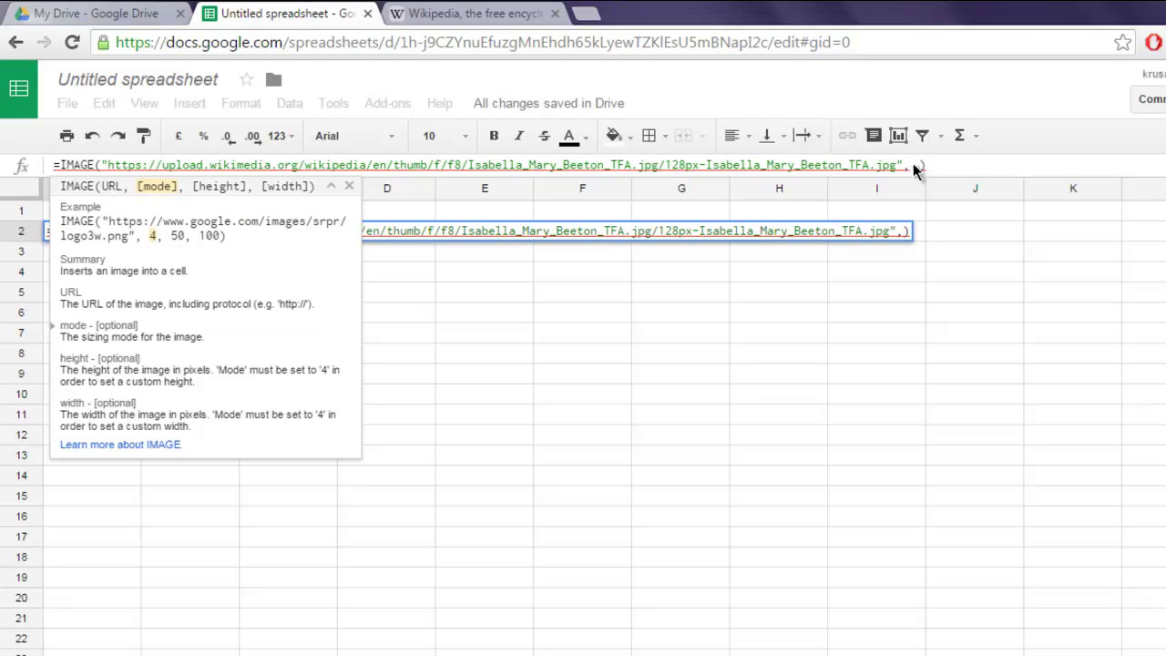
type("4")
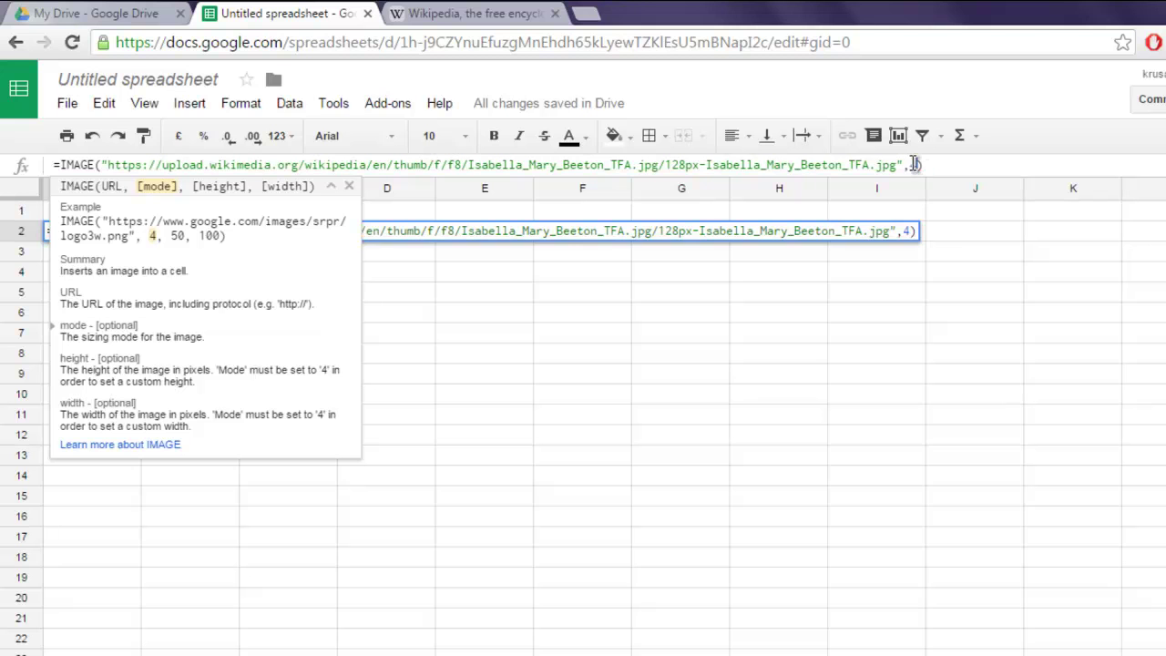
key("BackSpace")
type("3")
key("Return")
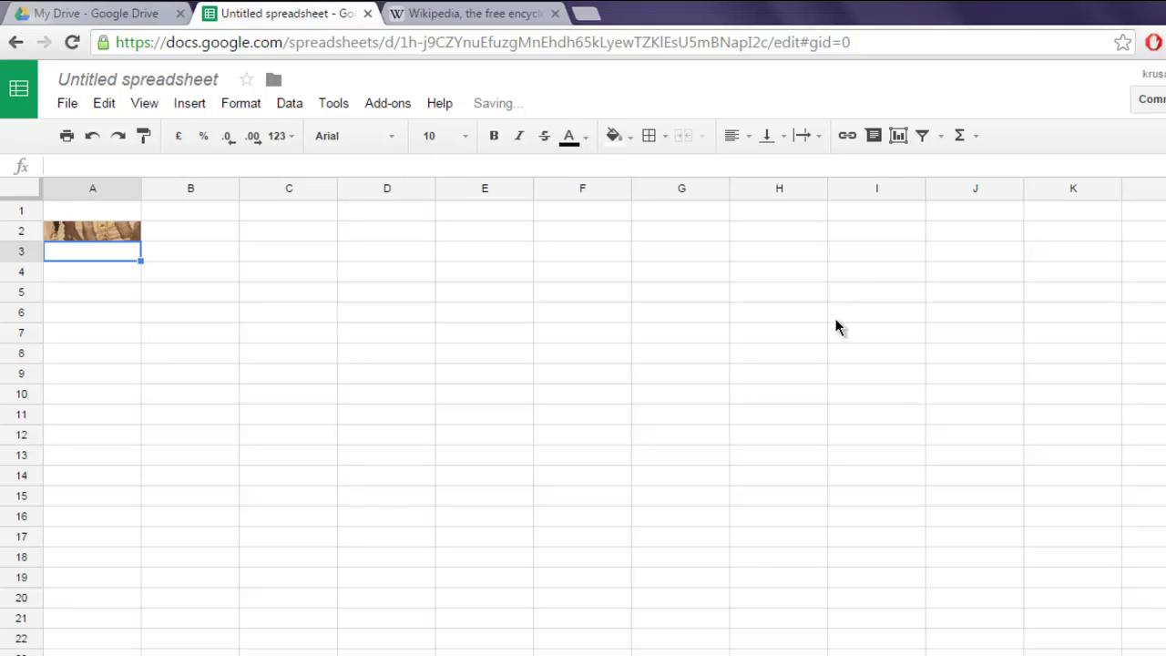
Try filling the image formula from A2 down through A6, and undo the fill
left_click(115, 230)
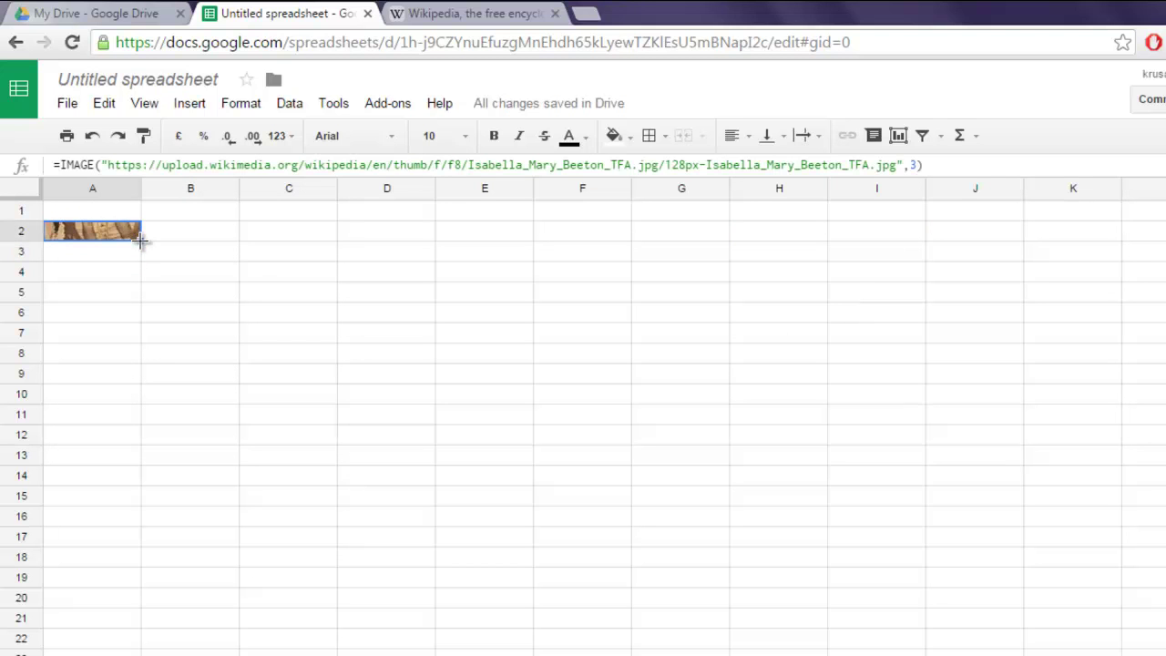
left_click_drag(141, 240, 156, 312)
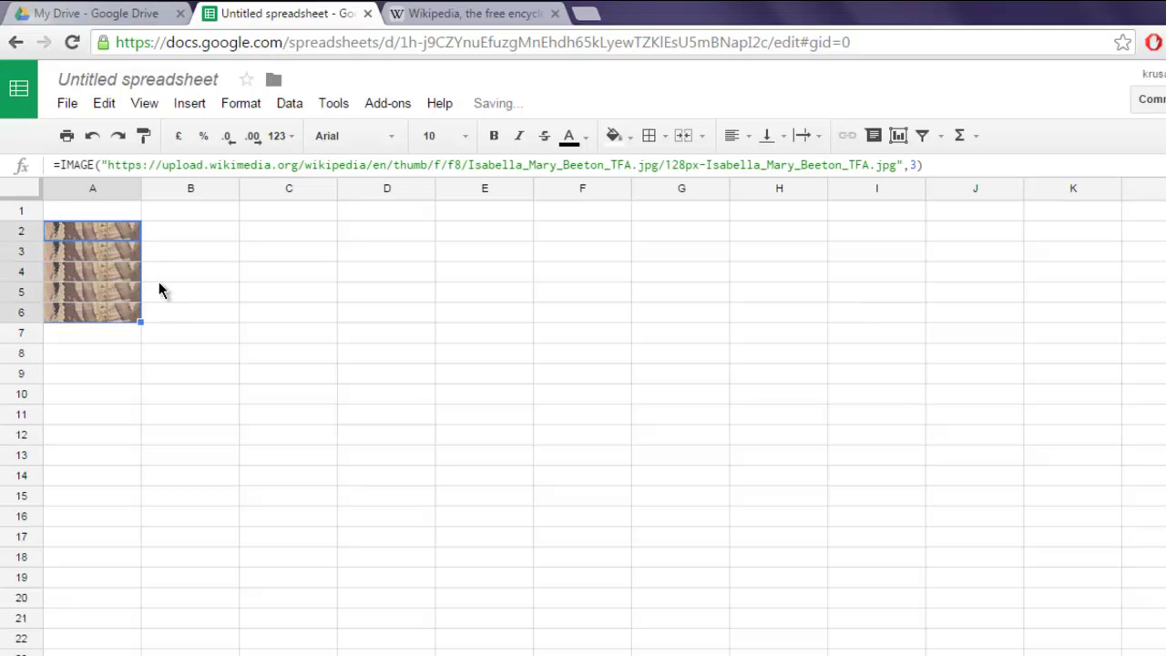
key("ctrl+z")
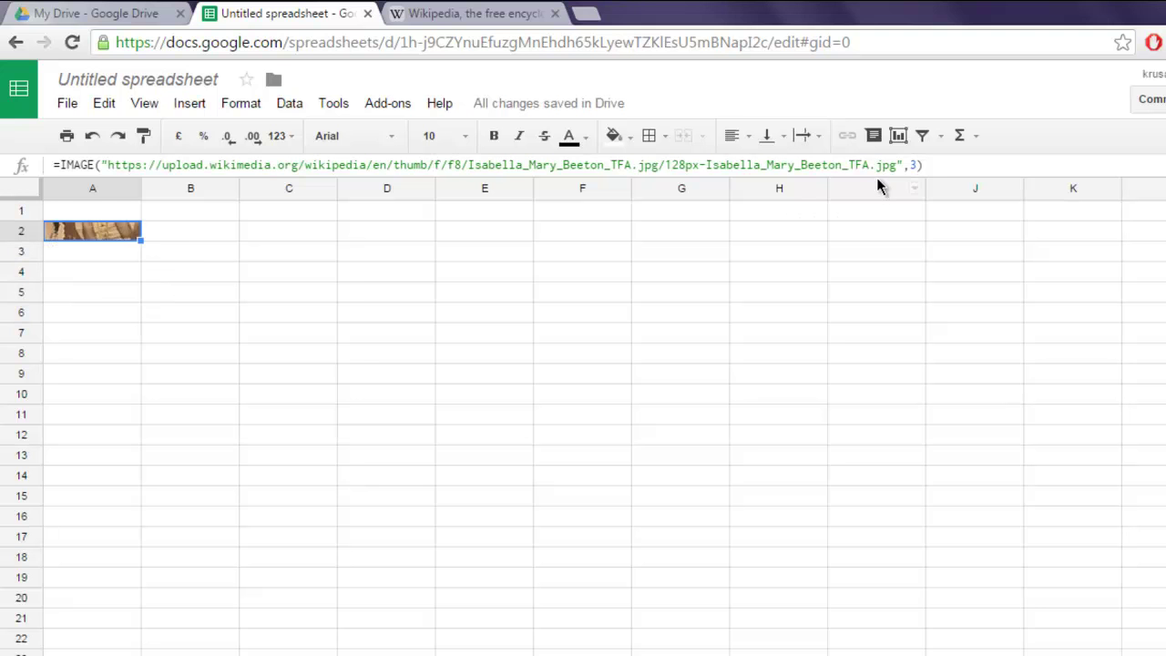
Change the IMAGE formula in A2 to sizing mode 4 with a height of 2 and a width of 250 pixels
left_click(913, 166)
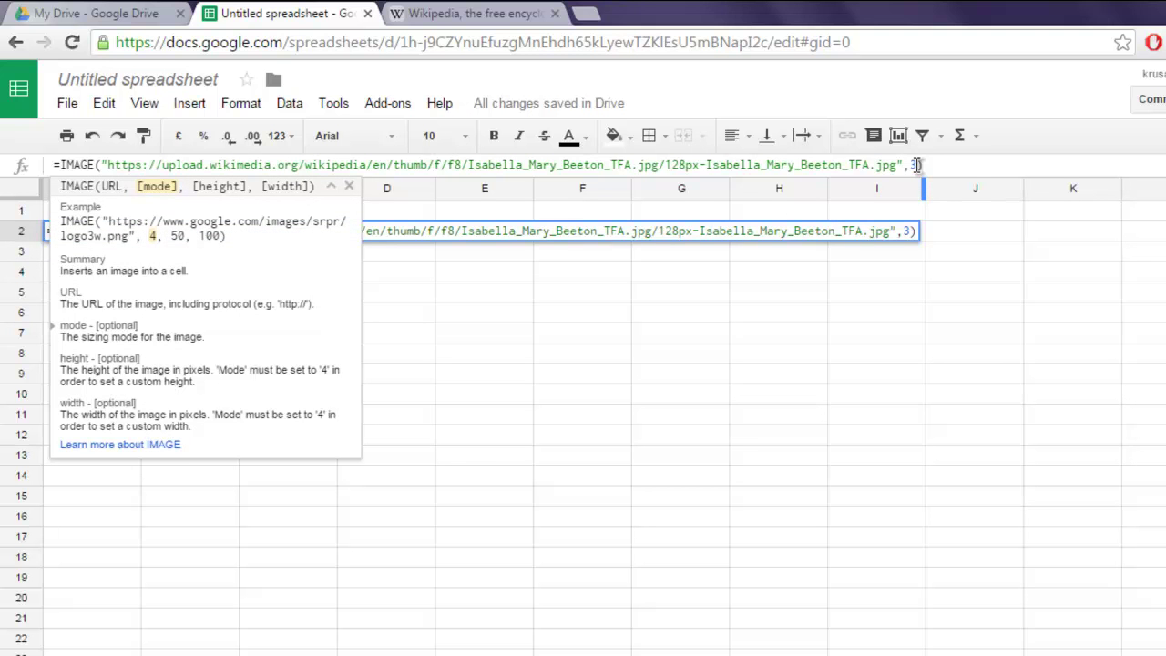
key("BackSpace")
type("4,")
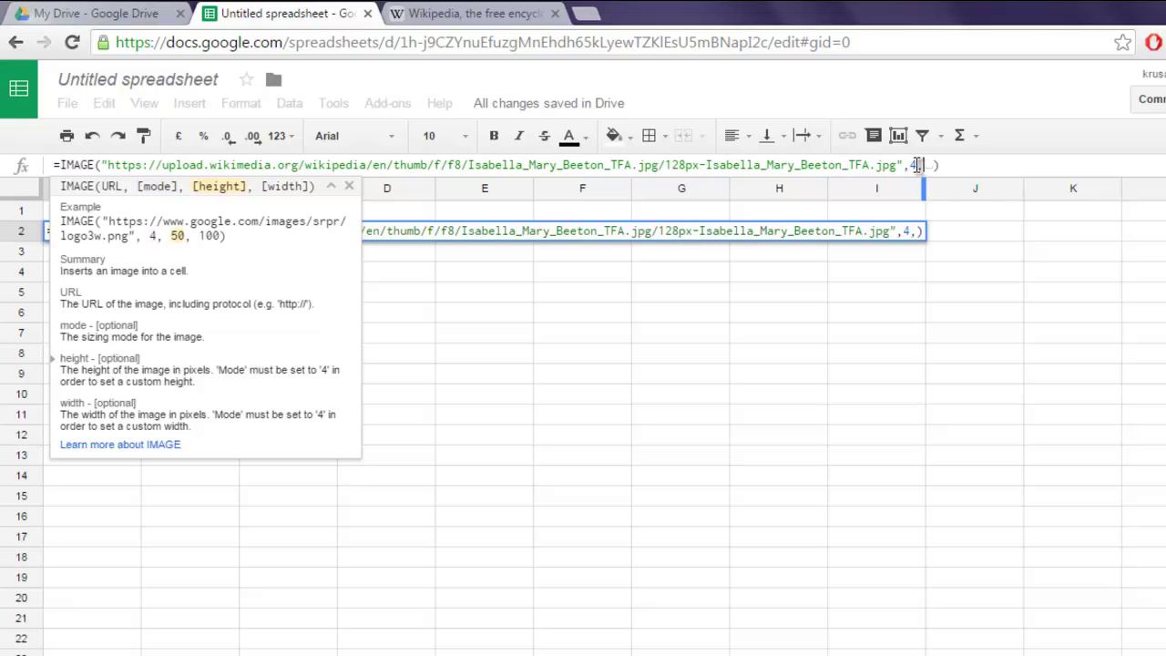
type("50")
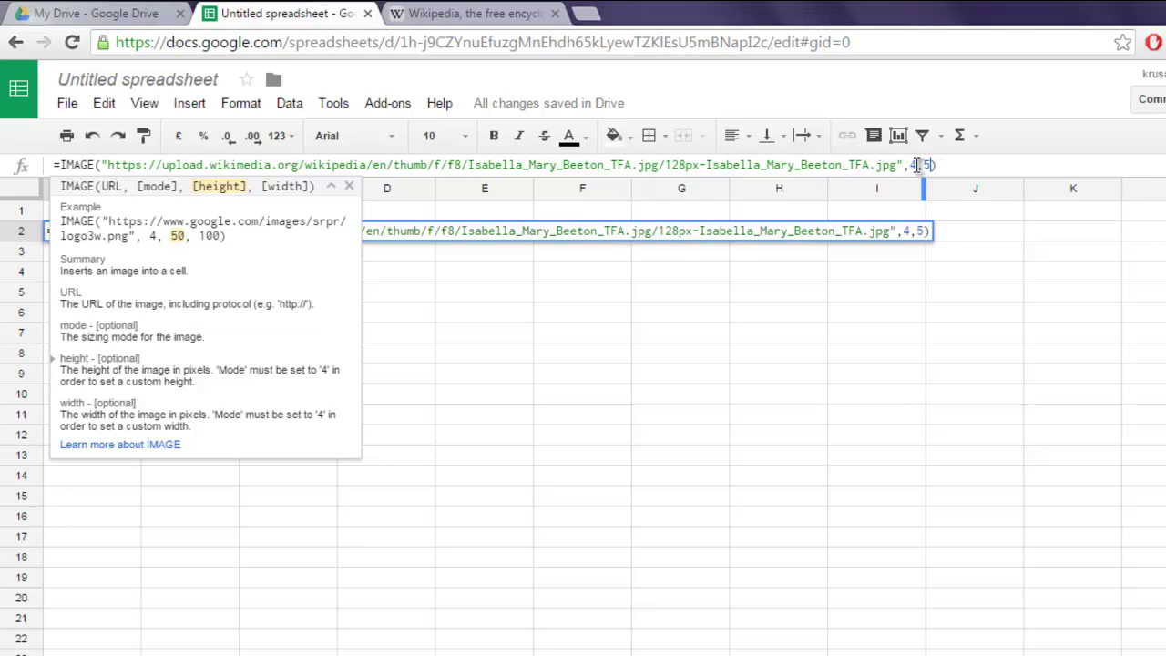
key("BackSpace")
key("BackSpace")
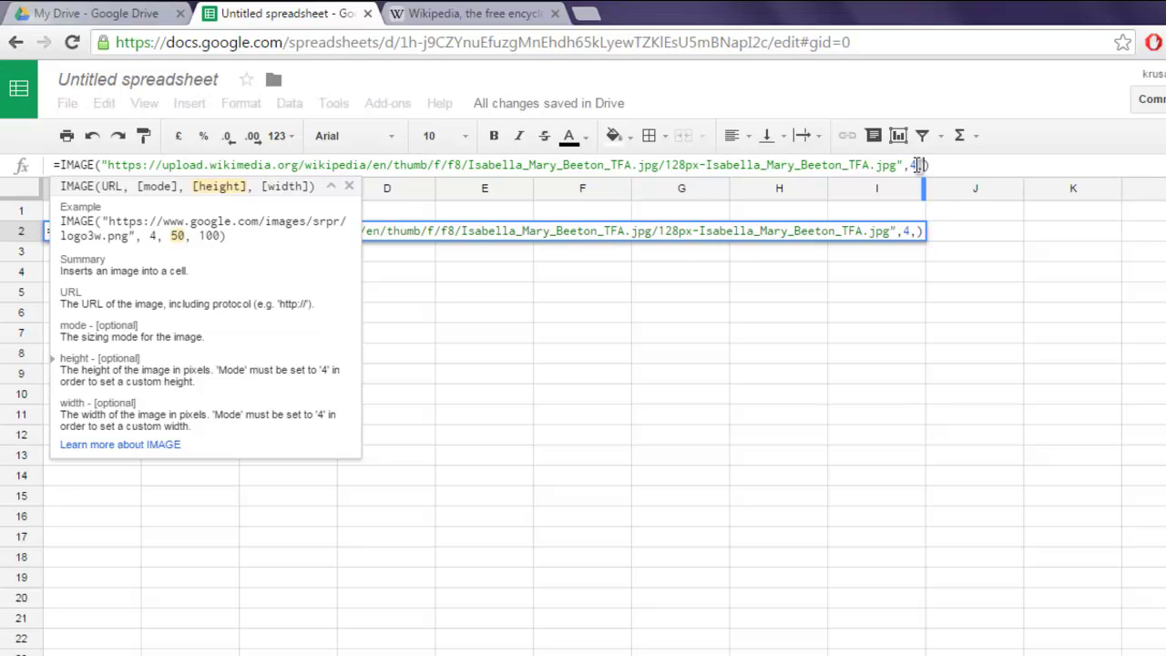
type("200")
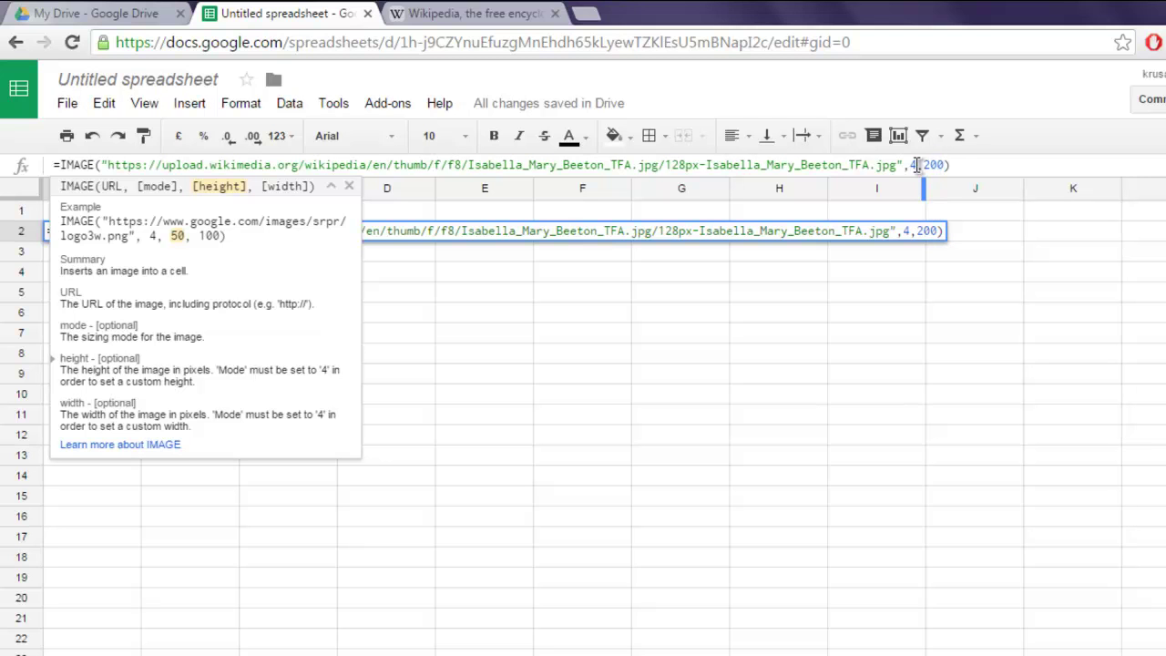
key("BackSpace")
key("BackSpace")
type(",")
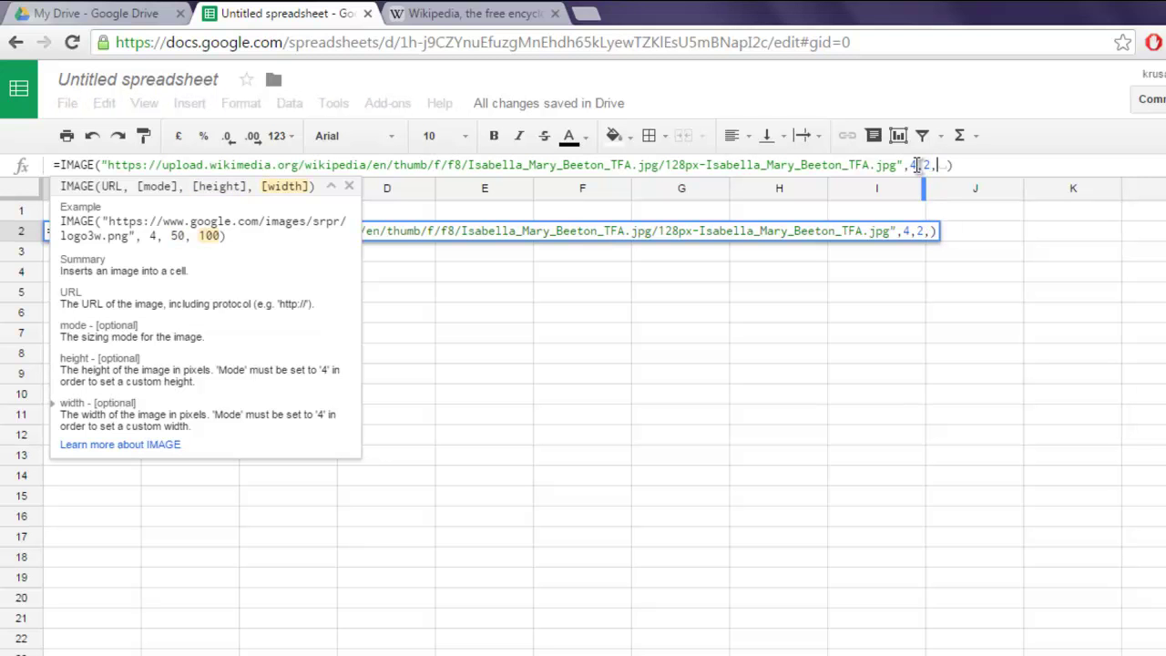
type("250")
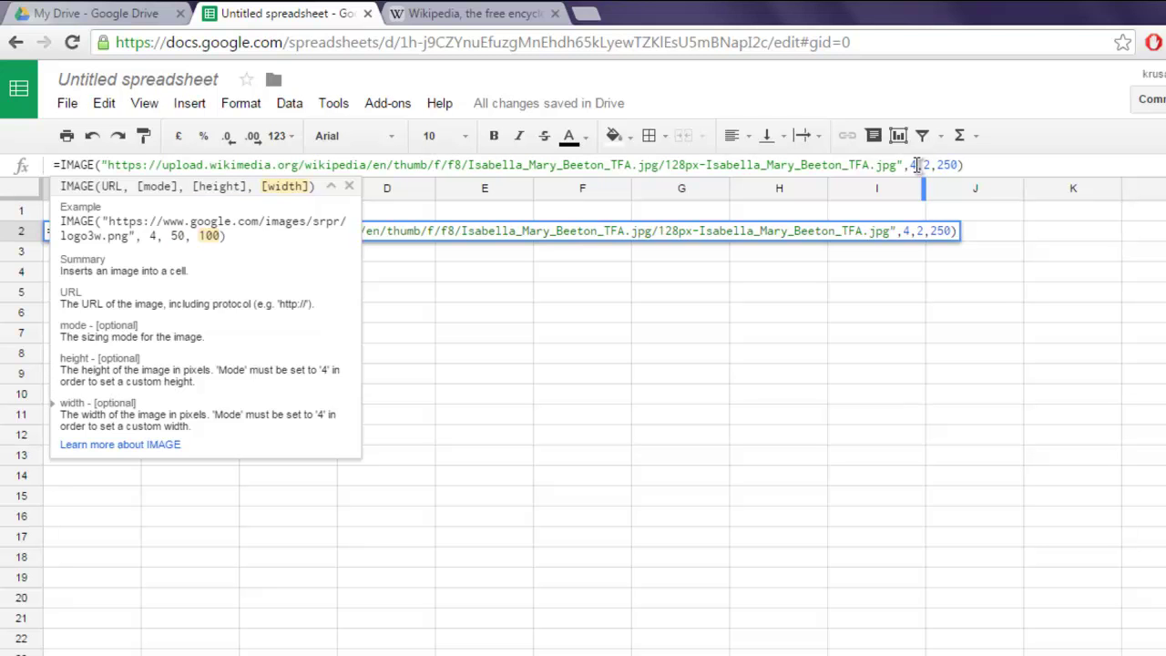
key("Return")
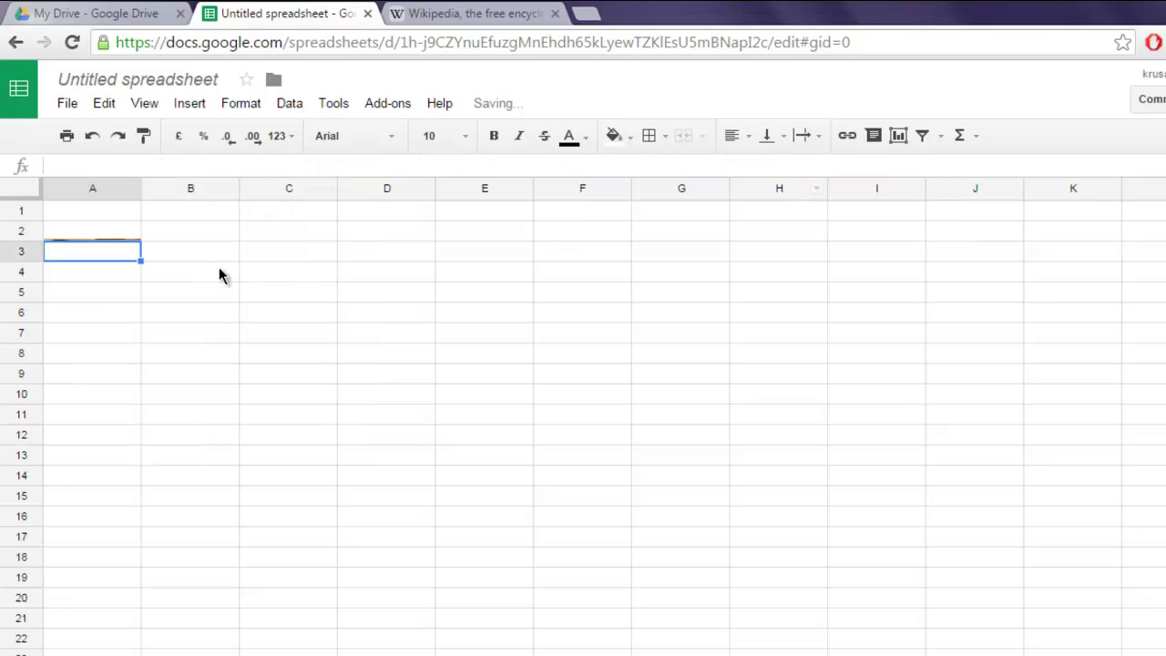
Set the height argument of the IMAGE formula in A2 to 50 pixels and reselect the cell
left_click(121, 238)
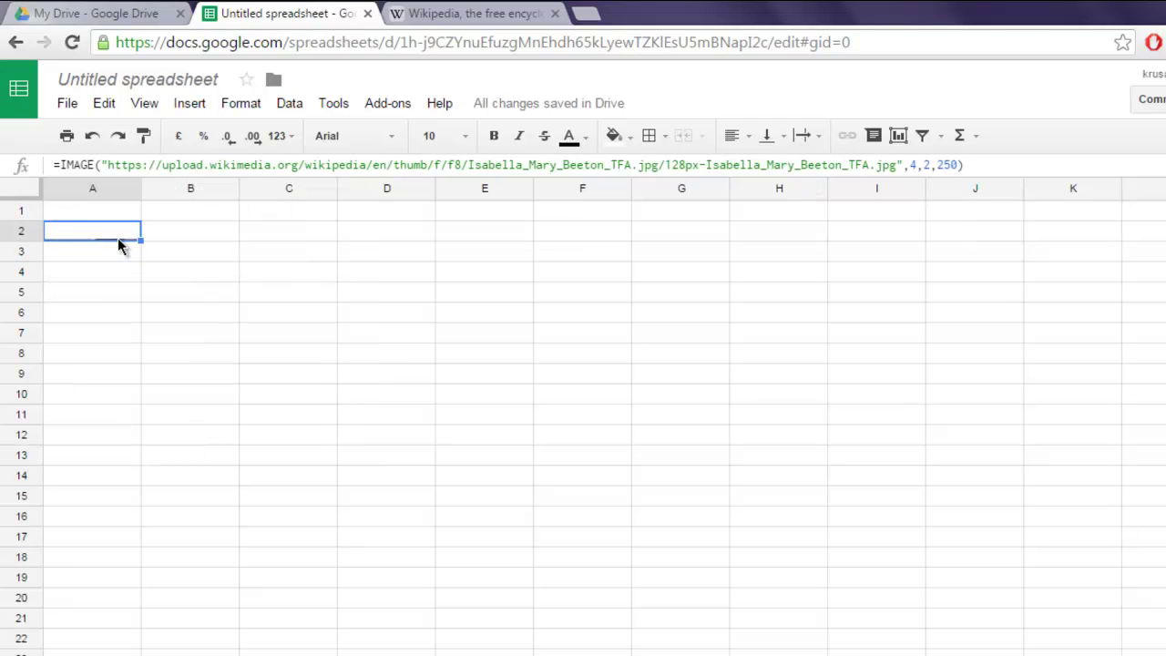
left_click(929, 165)
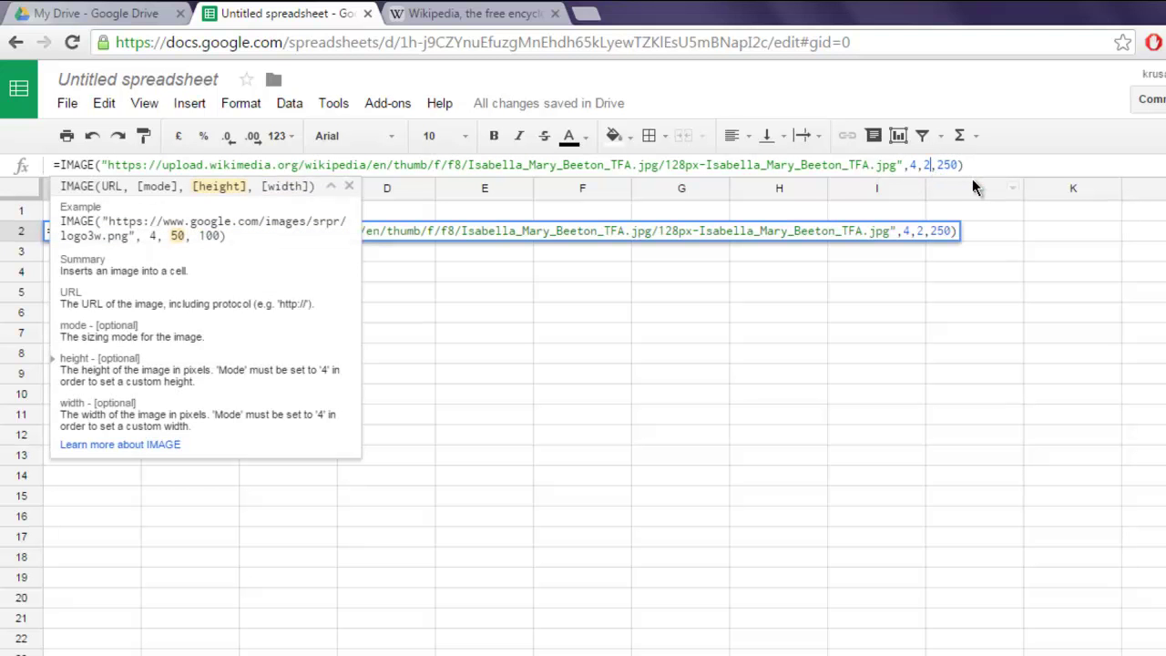
key("BackSpace")
type("50")
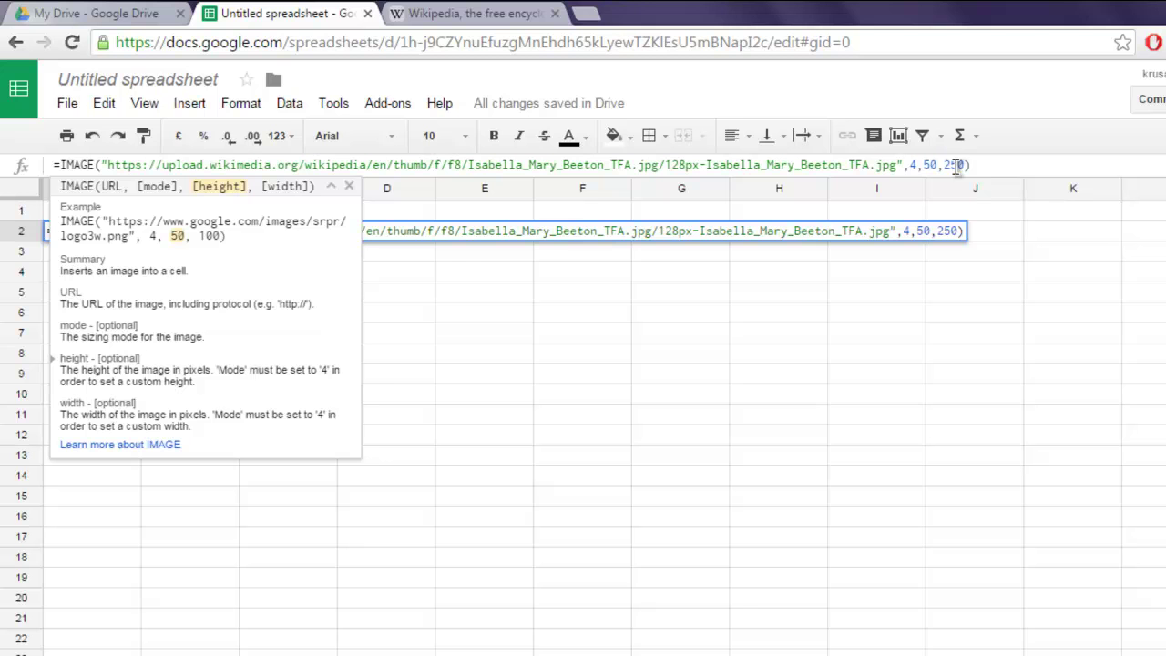
key("Return")
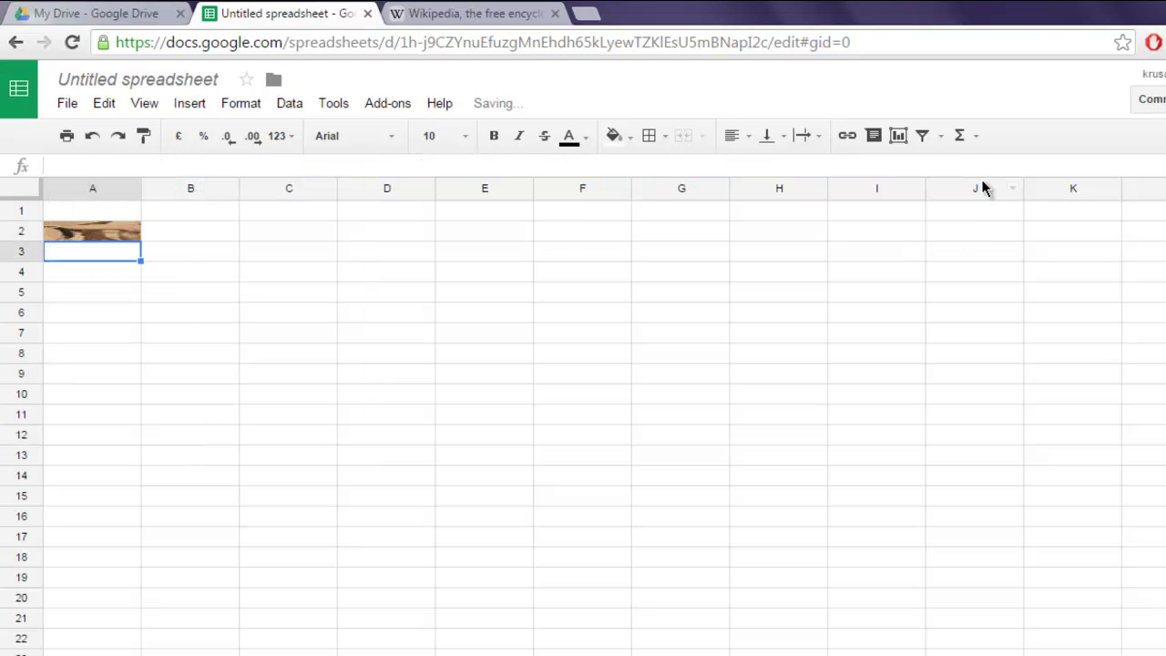
left_click(101, 234)
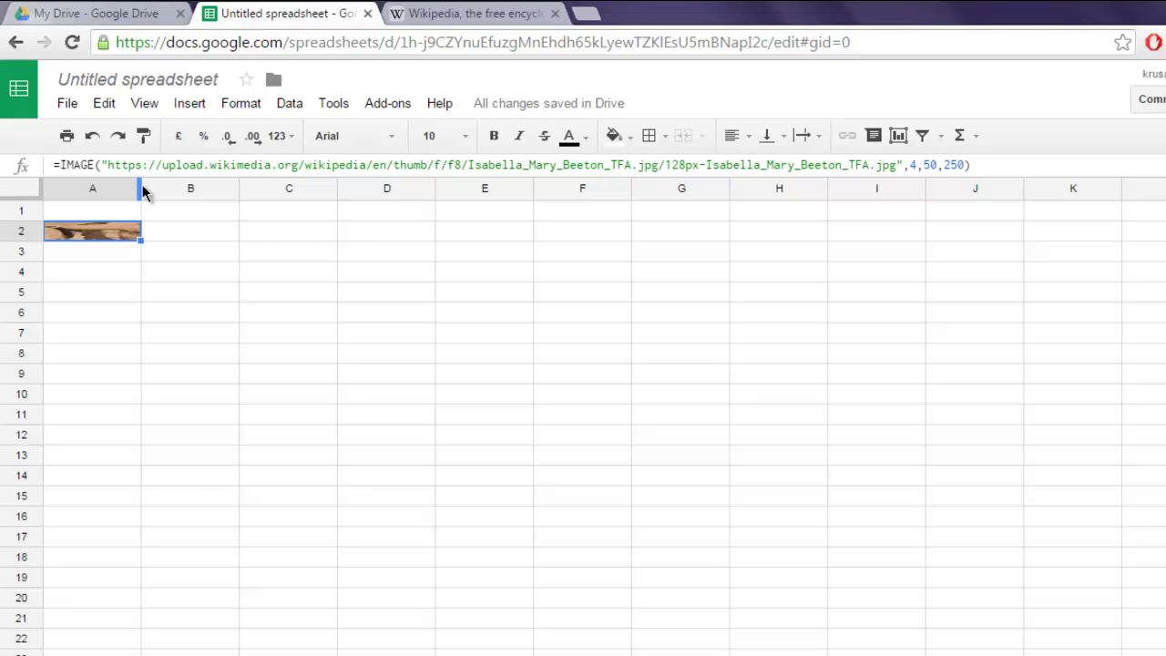
Widen column A to about twice its width and make row 2 about five times taller
left_click_drag(143, 187, 238, 188)
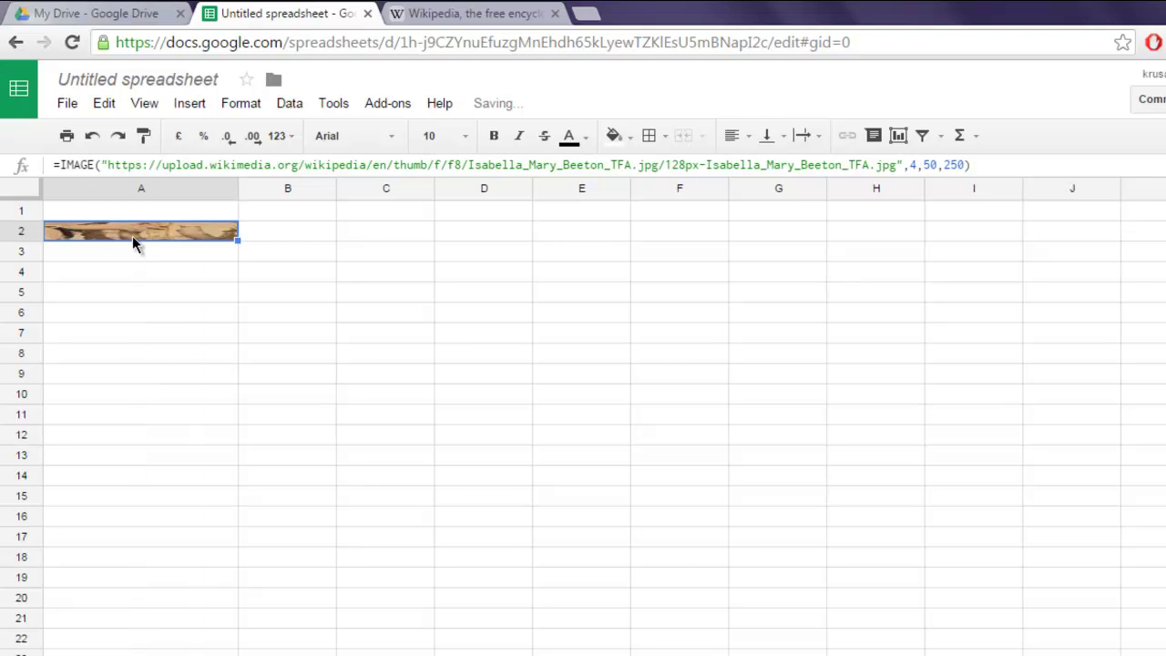
left_click_drag(22, 240, 22, 329)
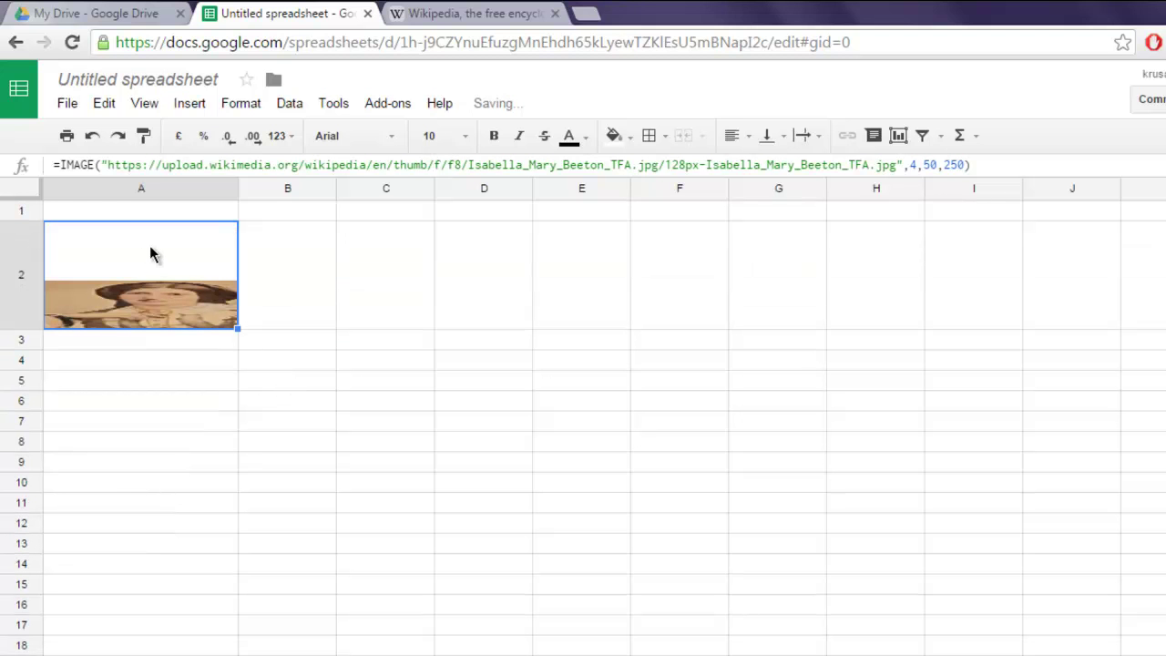
Replace the mode, height and width arguments of the IMAGE formula in A2 with sizing mode 3 alone
left_click(912, 165)
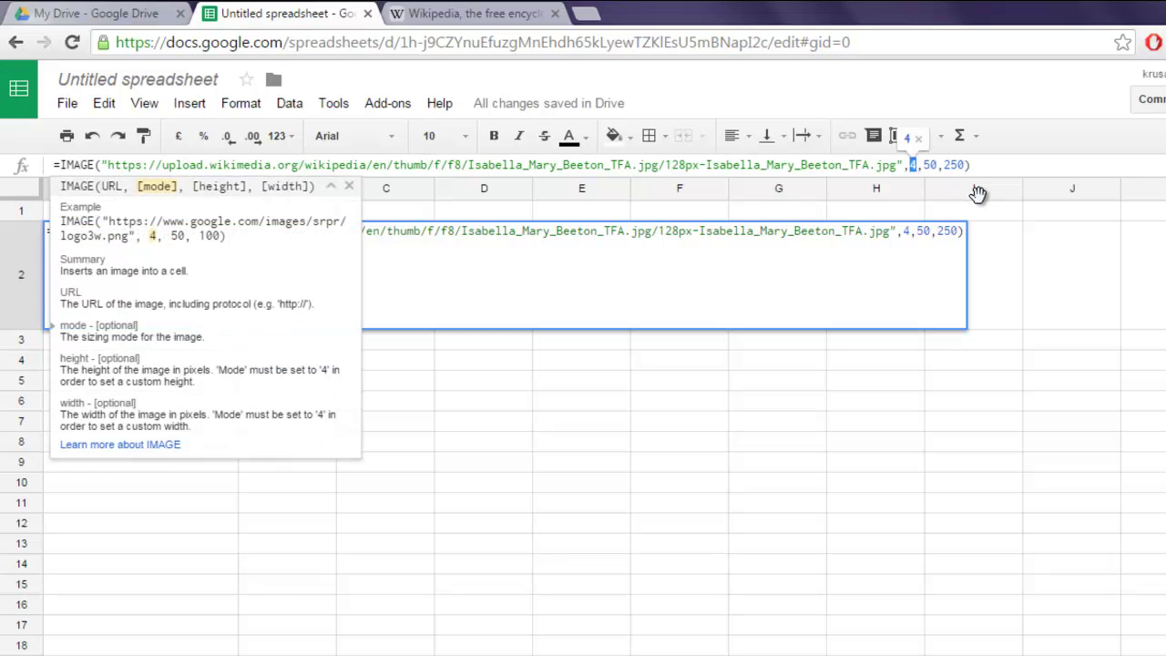
key("BackSpace")
key("Delete")
key("Delete")
key("Delete")
key("Delete")
key("Delete")
key("Delete")
key("Delete")
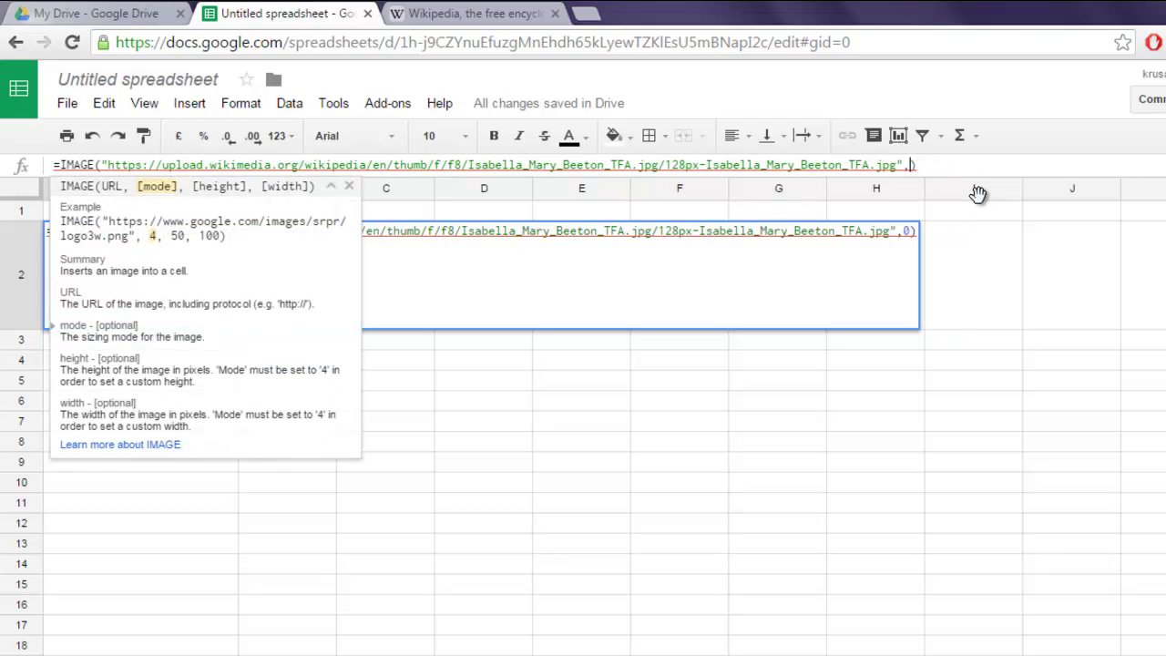
type("3")
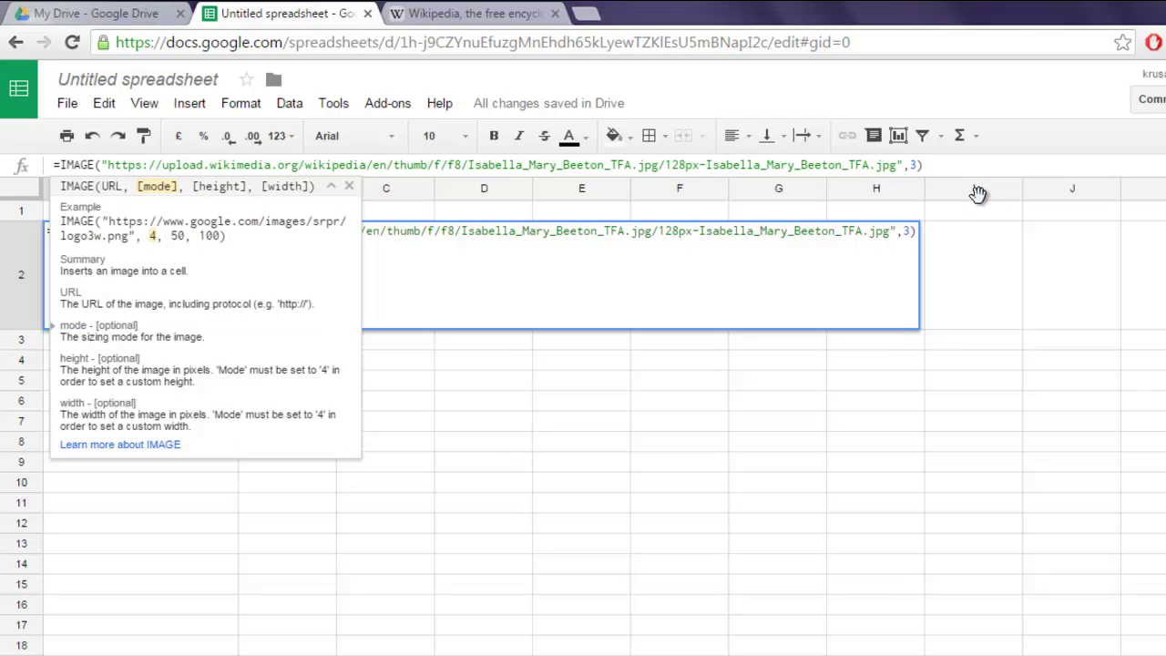
key("Return")
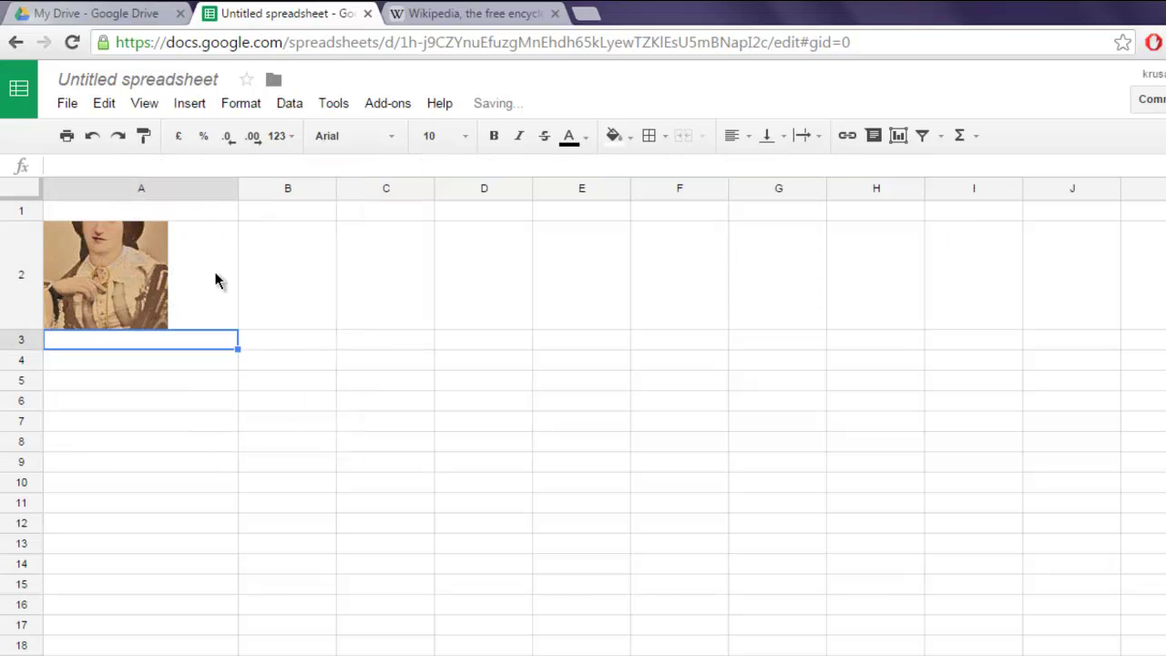
Select cell A2 and open the sizing mode argument of its IMAGE formula for editing
left_click(156, 323)
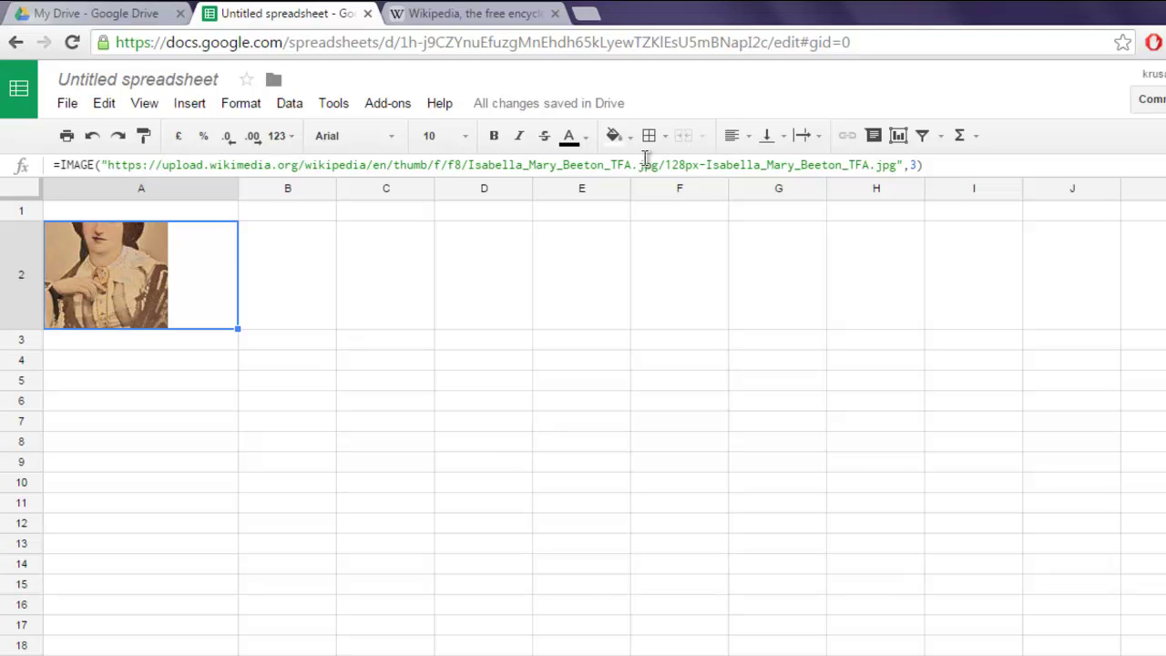
double_click(907, 165)
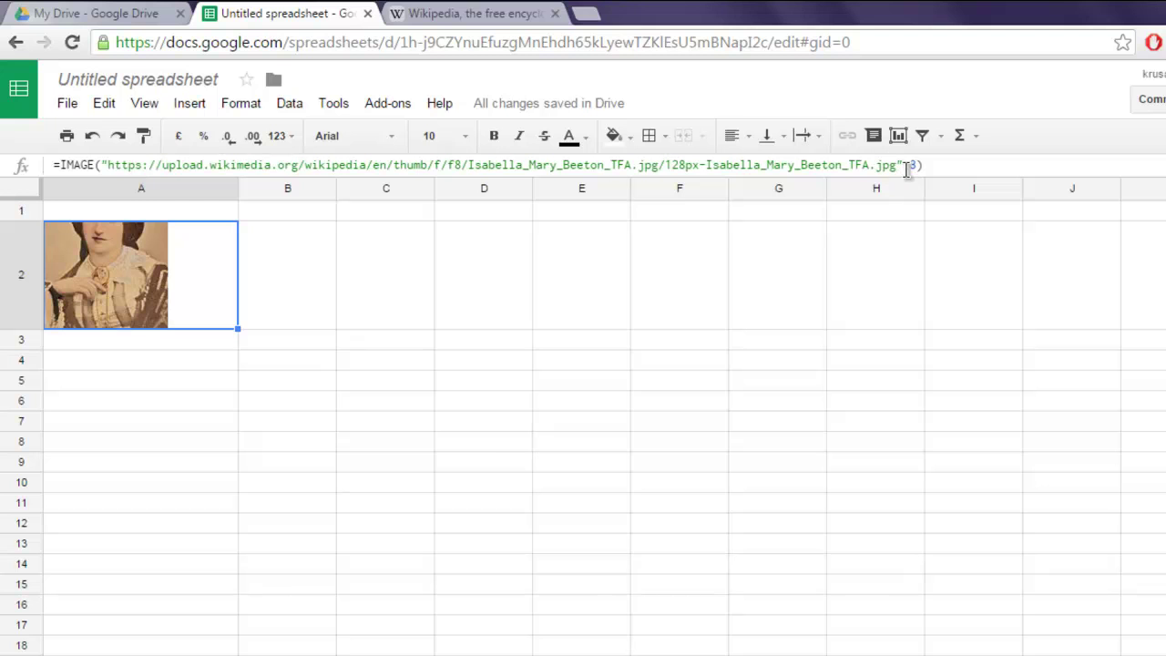